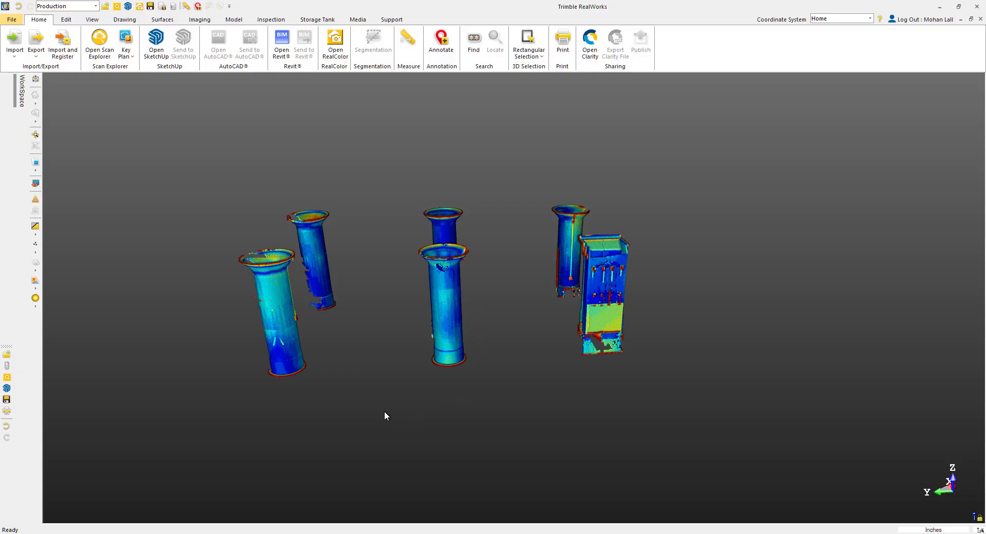
Select the Column Inspection cloud in the WorkSpace and bring up its inspection tools
{"action": "left_click", "coordinate": [15, 101]}
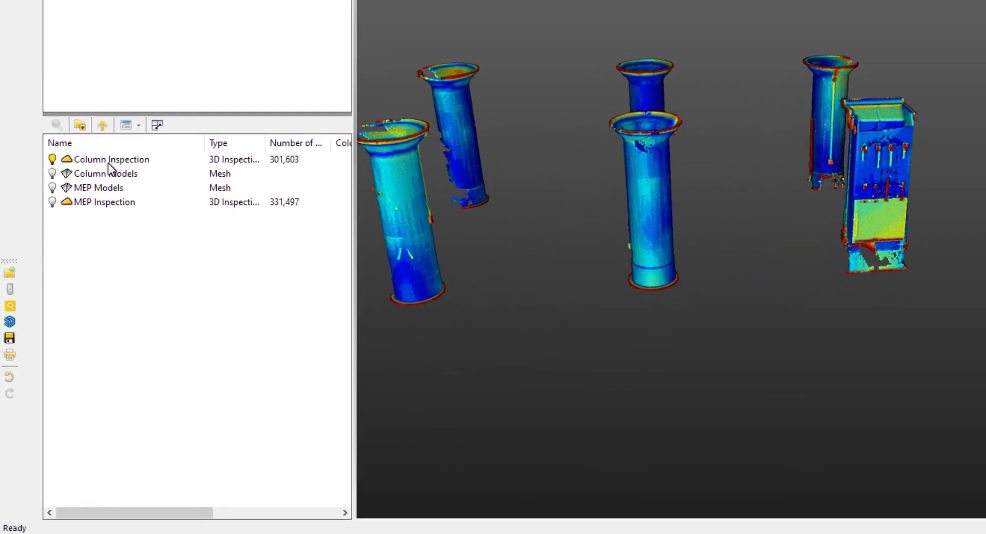
{"action": "left_click", "coordinate": [108, 162]}
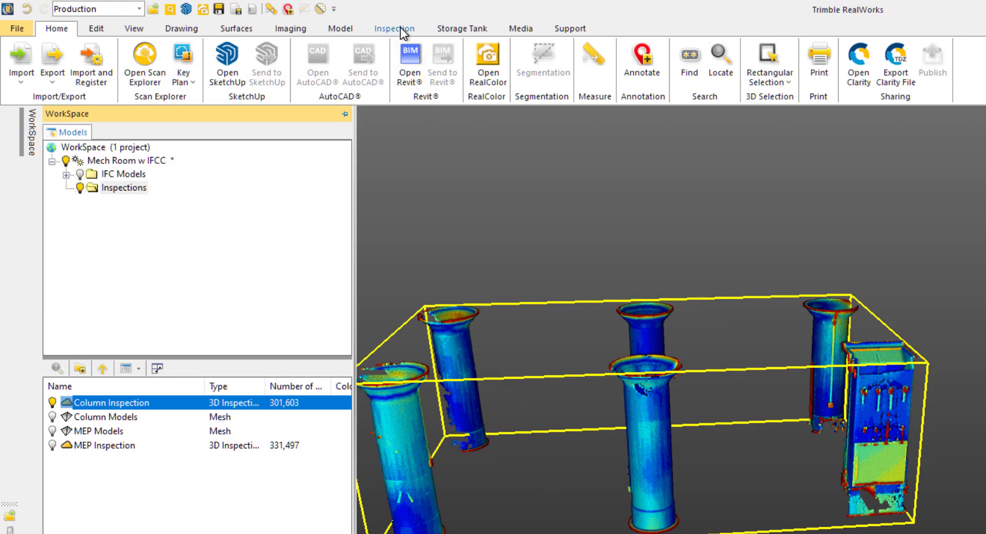
{"action": "left_click", "coordinate": [401, 30]}
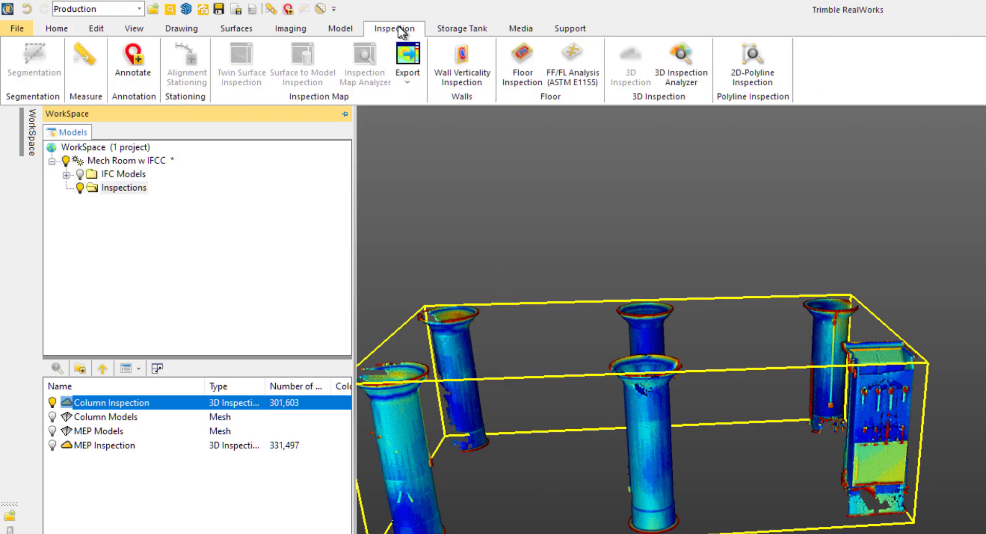
Launch the 3D Inspection Analyzer, test distance filter ranges, then restore the full 0–4 in
{"action": "left_click", "coordinate": [701, 56]}
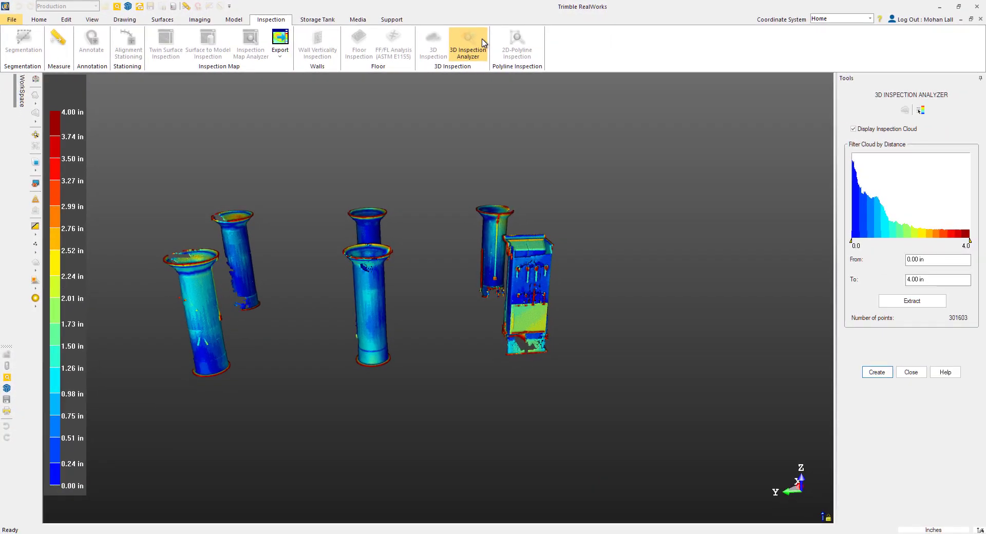
{"action": "left_click", "coordinate": [853, 243]}
{"action": "left_click_drag", "start_coordinate": [853, 242], "coordinate": [872, 241]}
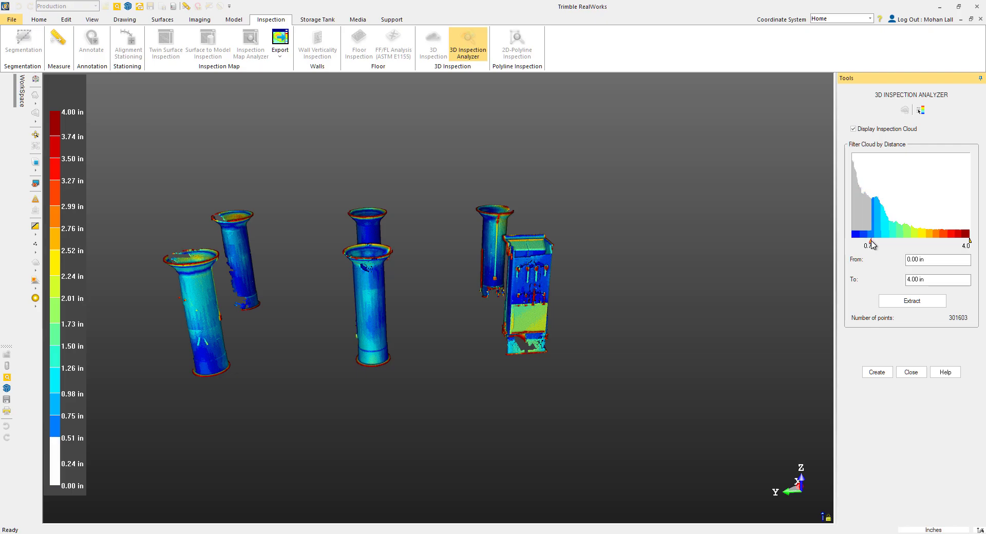
{"action": "left_click_drag", "start_coordinate": [960, 242], "coordinate": [916, 241]}
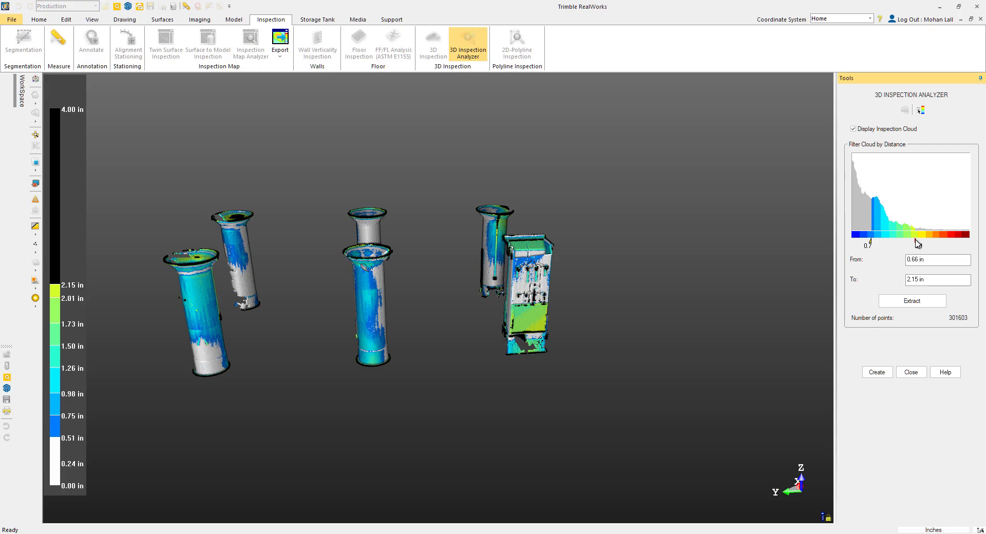
{"action": "left_click_drag", "start_coordinate": [870, 241], "coordinate": [851, 242]}
{"action": "left_click_drag", "start_coordinate": [915, 241], "coordinate": [969, 242]}
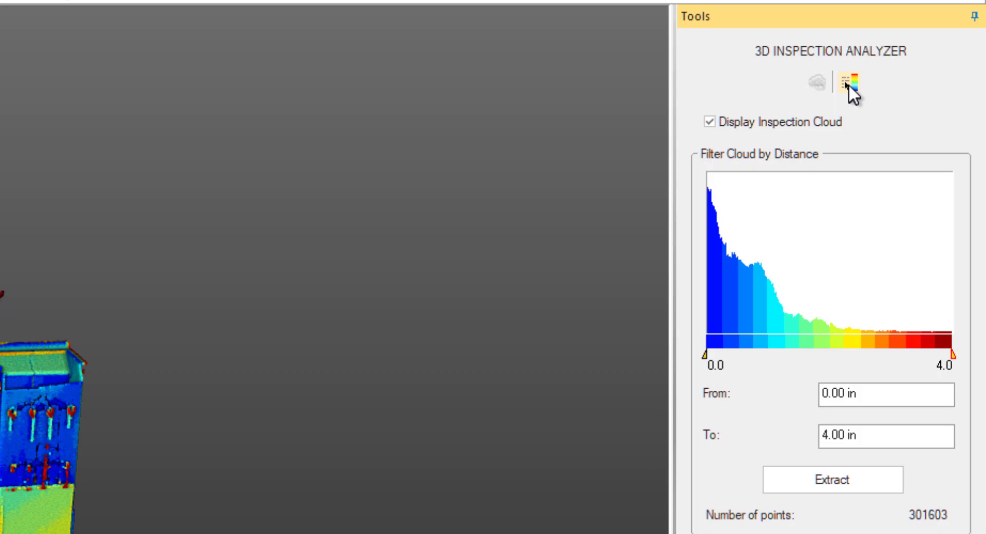
Enable Update Inspection Dynamically in Edit ColorBar and rename the bar INSPECTION_COLUMN
{"action": "left_click", "coordinate": [848, 84]}
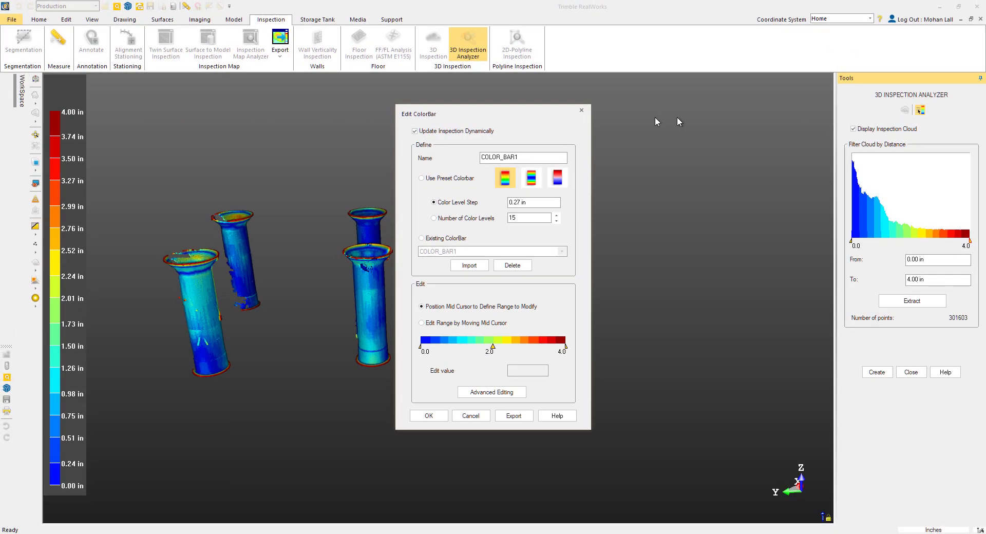
{"action": "left_click_drag", "start_coordinate": [543, 116], "coordinate": [677, 114]}
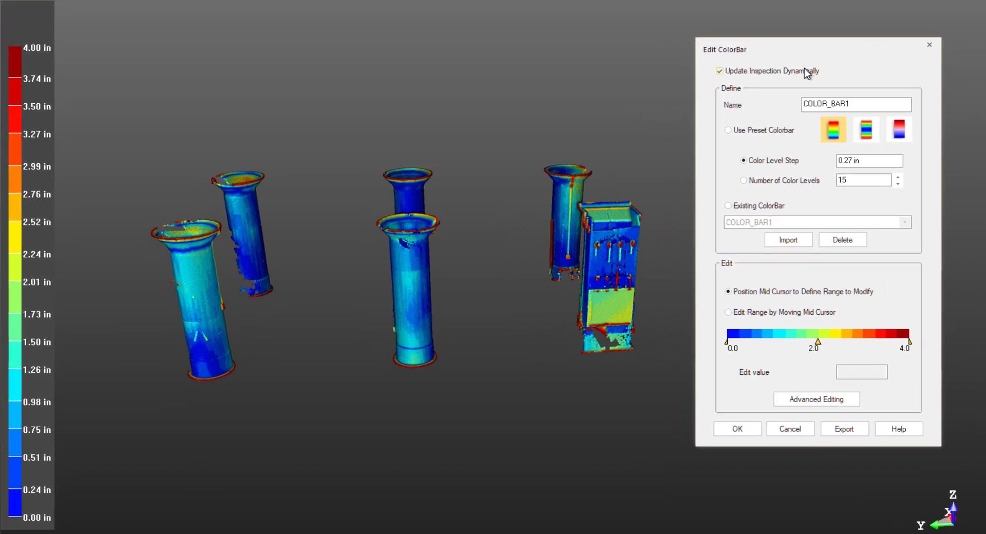
{"action": "left_click", "coordinate": [806, 71]}
{"action": "left_click_drag", "start_coordinate": [863, 104], "coordinate": [790, 106]}
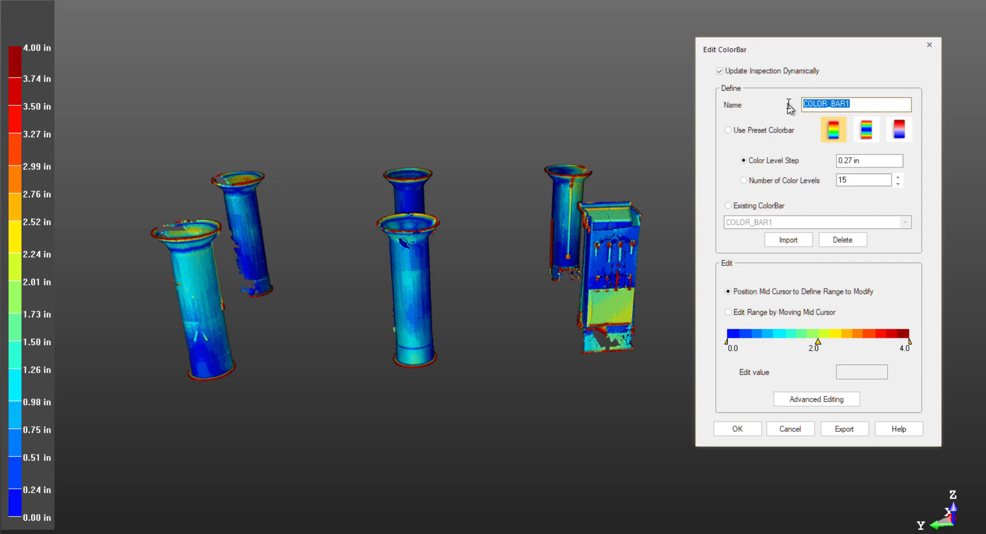
{"action": "type", "text": "INSPECTION_COL"}
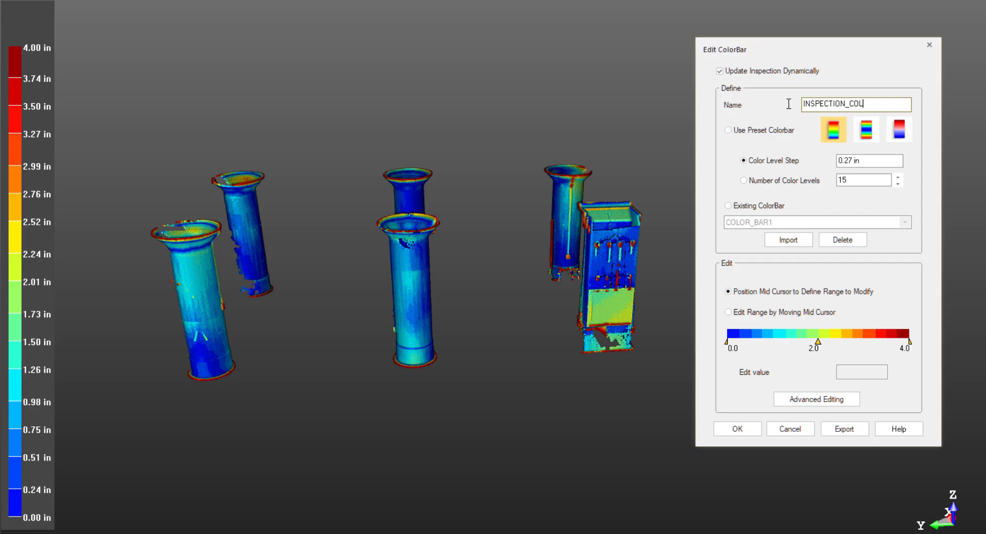
{"action": "type", "text": "UMN"}
Try the saved COLOR_BAR7, then apply the existing COLOR_BAR22 colour bar
{"action": "left_click", "coordinate": [780, 207]}
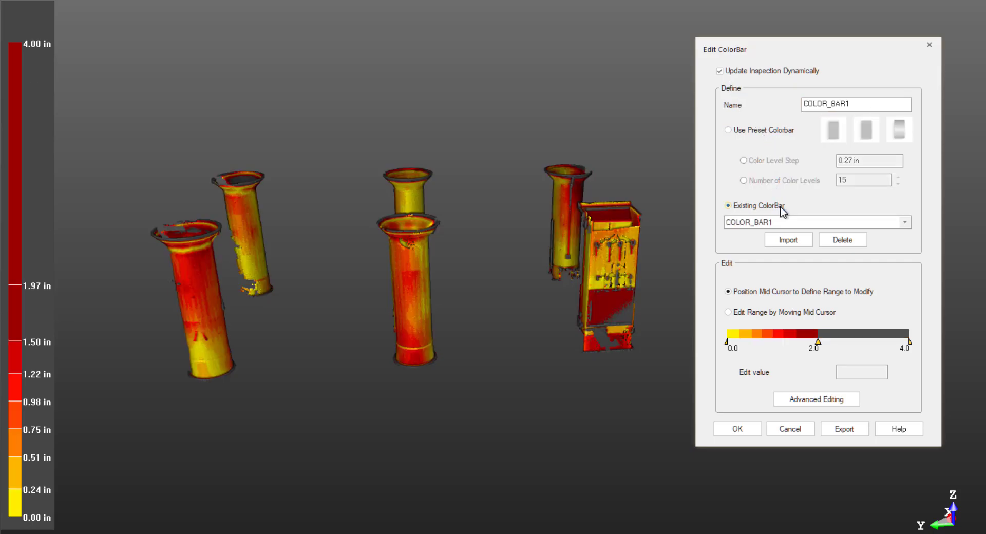
{"action": "left_click", "coordinate": [906, 222]}
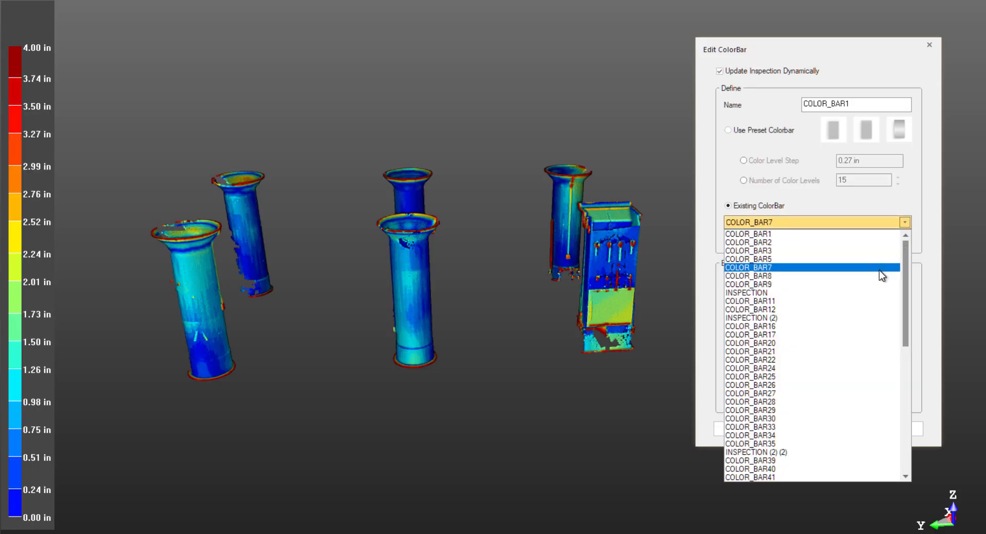
{"action": "left_click", "coordinate": [880, 268]}
{"action": "left_click", "coordinate": [904, 224]}
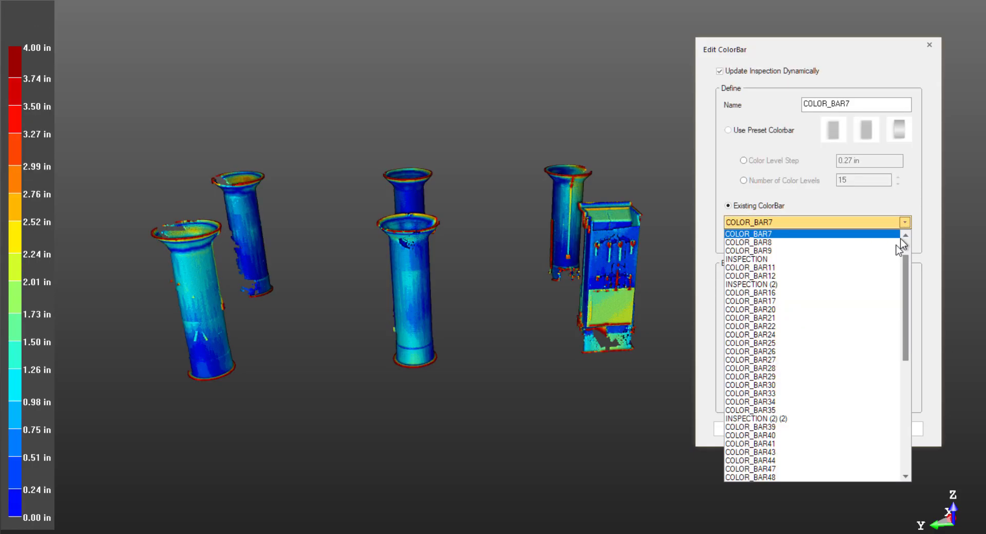
{"action": "left_click", "coordinate": [827, 326]}
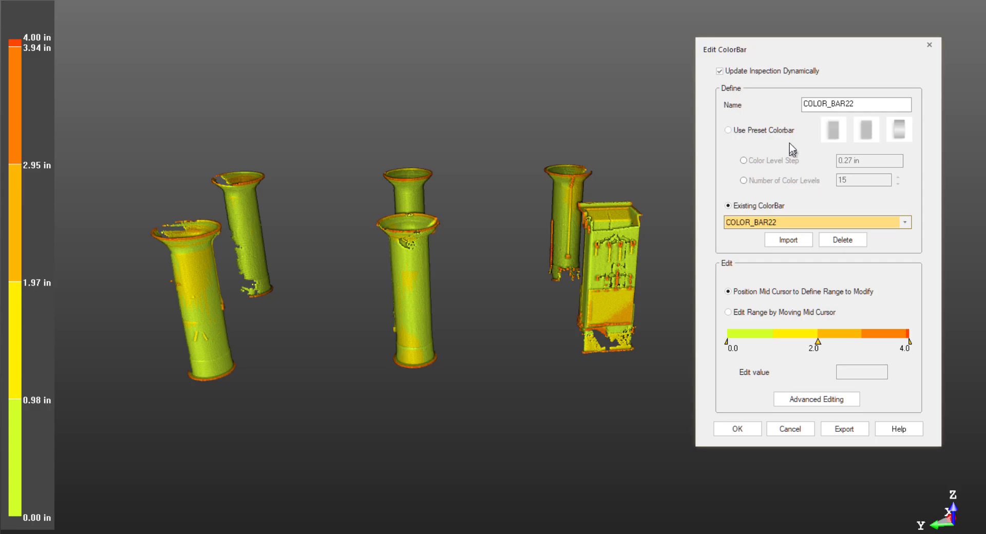
Compare the red-blue-red preset, then apply the blue-negative, red-positive preset colour bar
{"action": "left_click", "coordinate": [774, 131]}
{"action": "type", "text": "INSPECTION_COLUMN"}
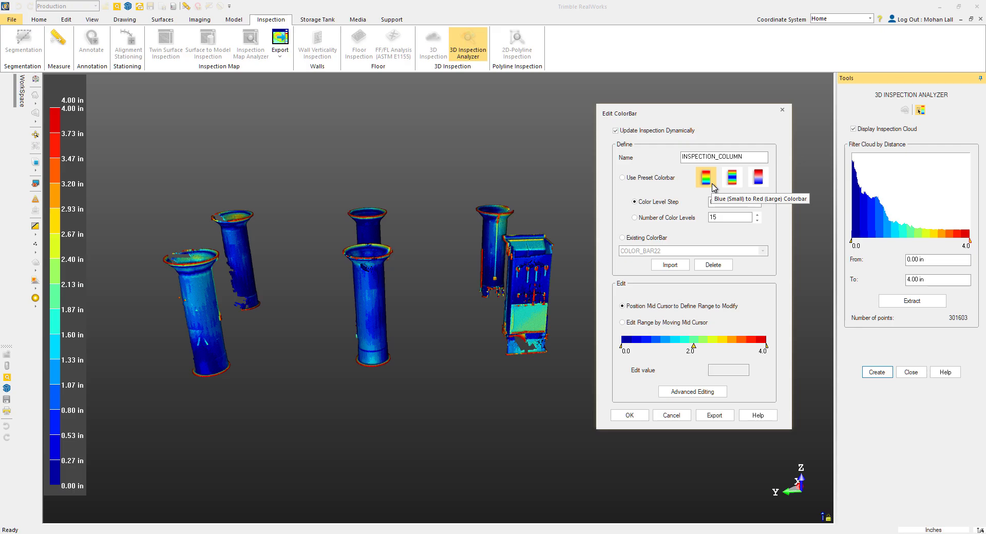
{"action": "left_click", "coordinate": [737, 184]}
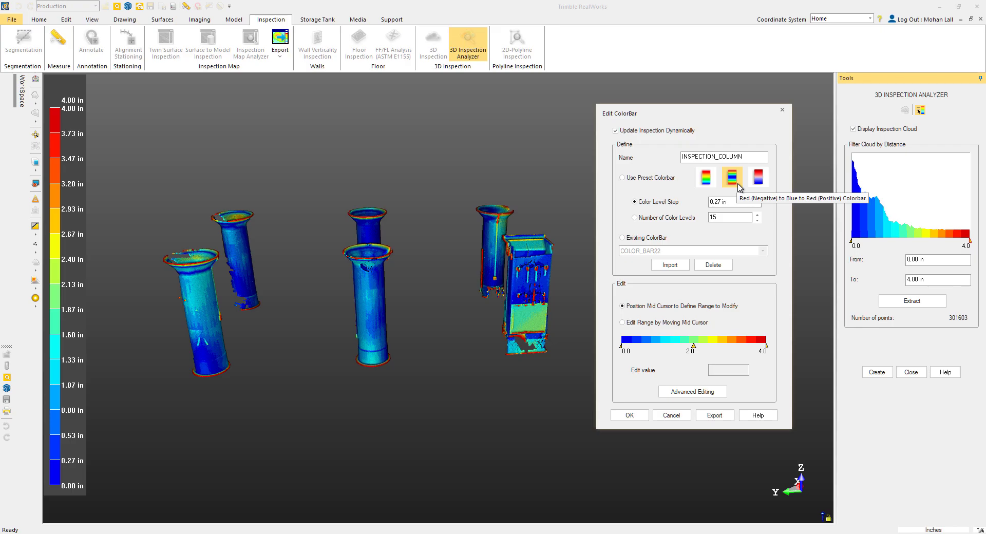
{"action": "left_click", "coordinate": [765, 186]}
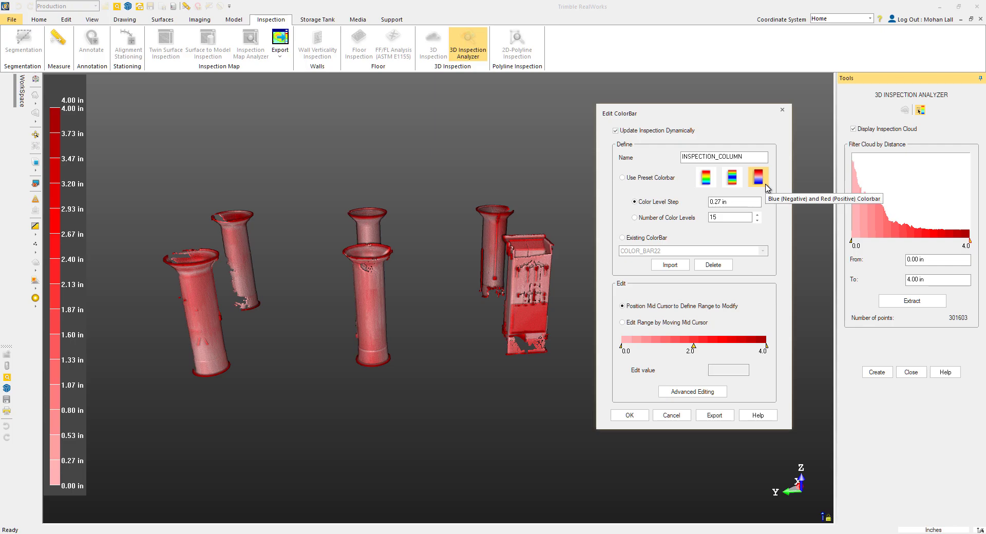
Pick the blue-to-red rainbow preset and set the colour level step to 0.50 in
{"action": "left_click", "coordinate": [705, 178]}
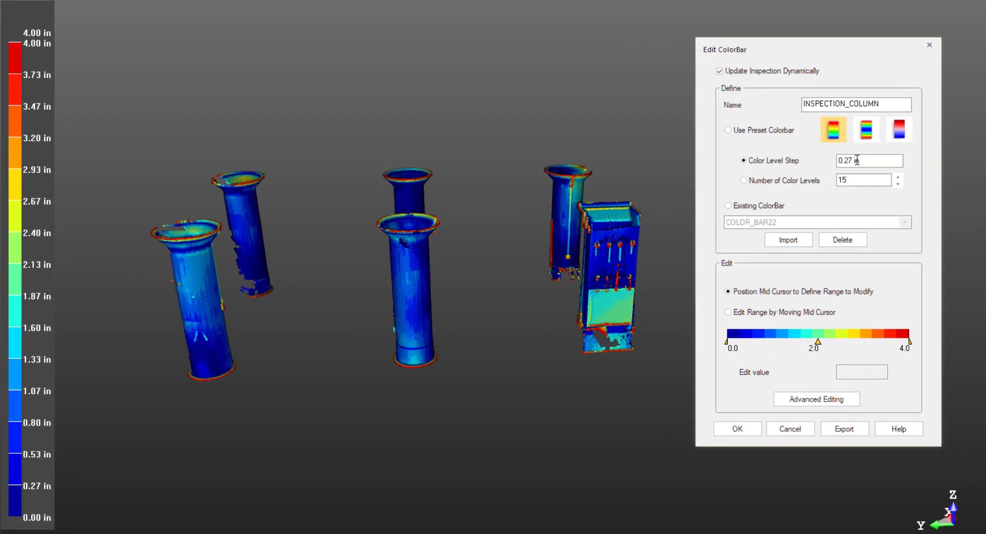
{"action": "left_click", "coordinate": [852, 161]}
{"action": "double_click", "coordinate": [848, 161]}
{"action": "type", "text": "0.1"}
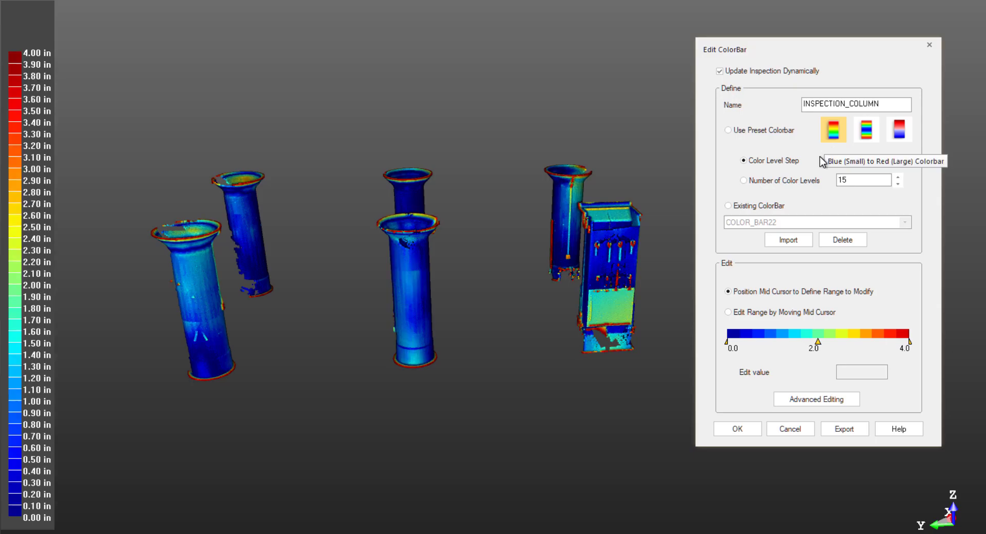
{"action": "key", "text": "Return"}
{"action": "double_click", "coordinate": [848, 160]}
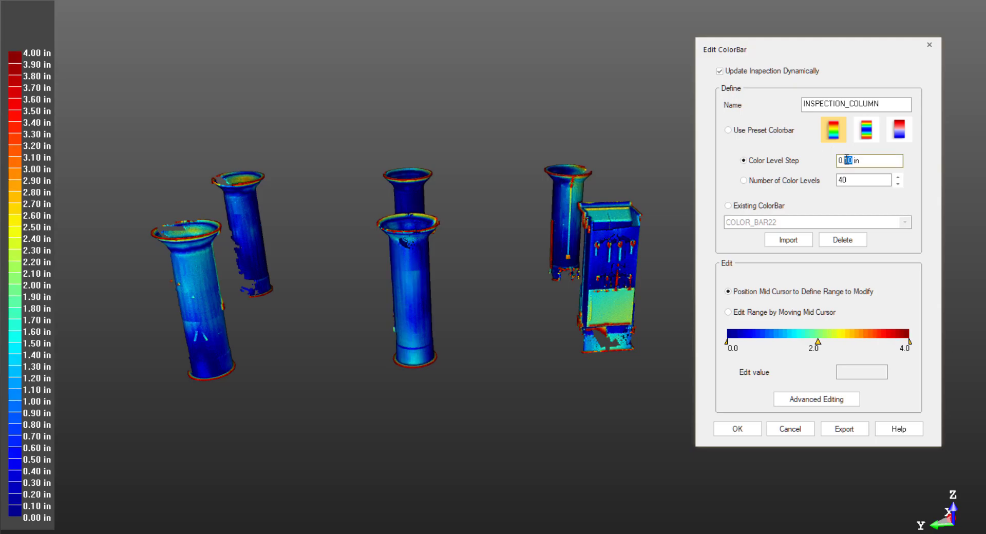
{"action": "type", "text": "5"}
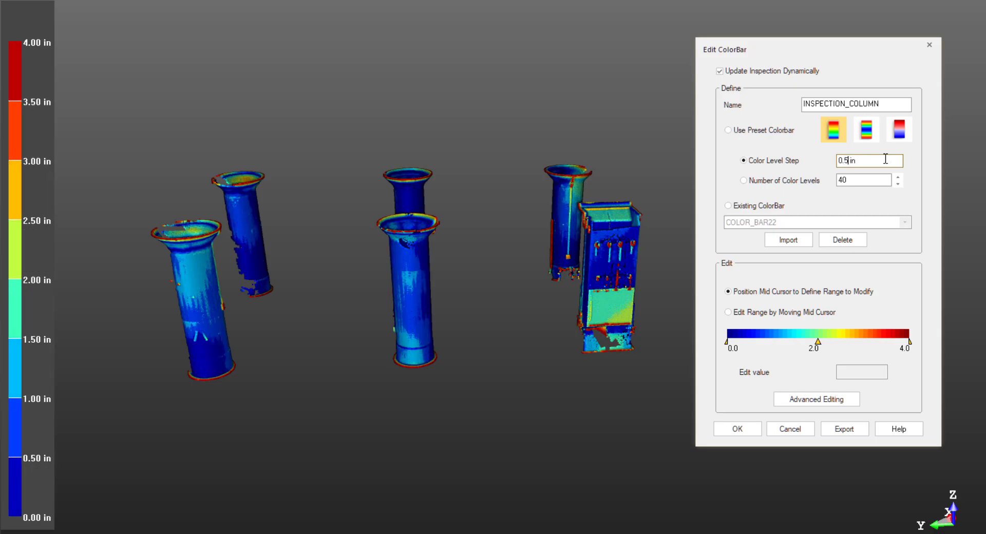
{"action": "key", "text": "Return"}
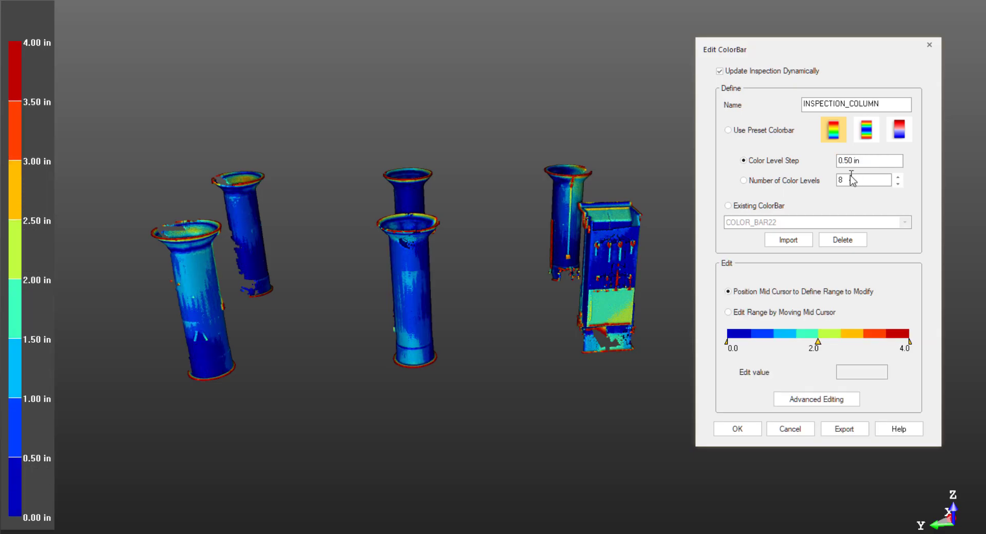
Set the number of colour levels to 8, after trying 20 and 10
{"action": "double_click", "coordinate": [850, 180]}
{"action": "type", "text": "20"}
{"action": "key", "text": "Return"}
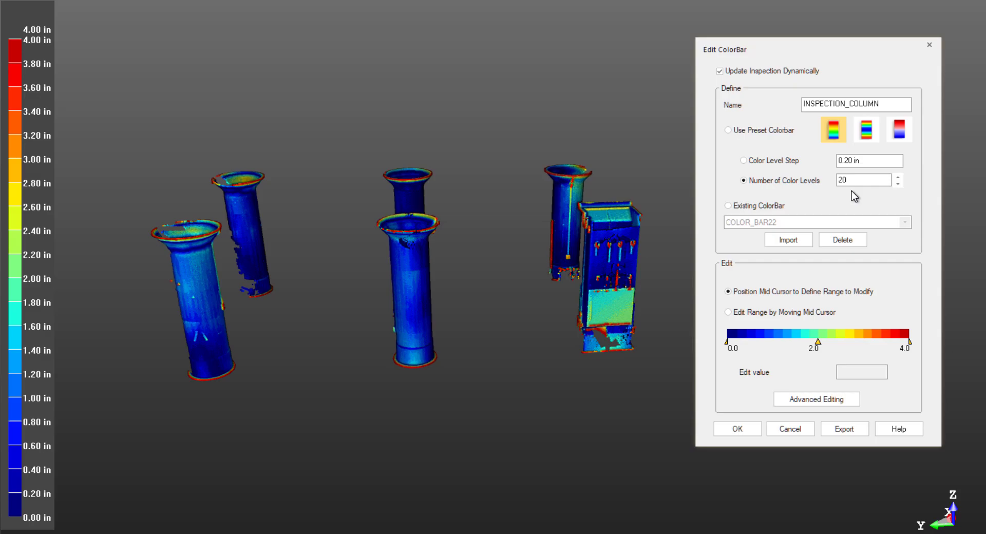
{"action": "double_click", "coordinate": [854, 179]}
{"action": "type", "text": "10"}
{"action": "key", "text": "Return"}
{"action": "double_click", "coordinate": [866, 182]}
{"action": "type", "text": "8"}
{"action": "key", "text": "Return"}
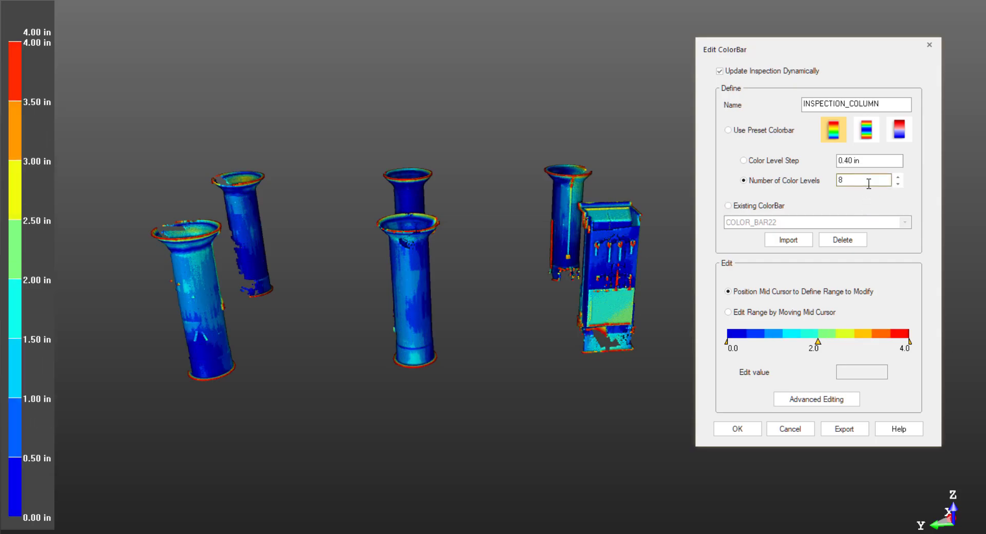
Define the INSPECTION_COLUMN bar by its 0.50 in Color Level Step
{"action": "left_click", "coordinate": [795, 140]}
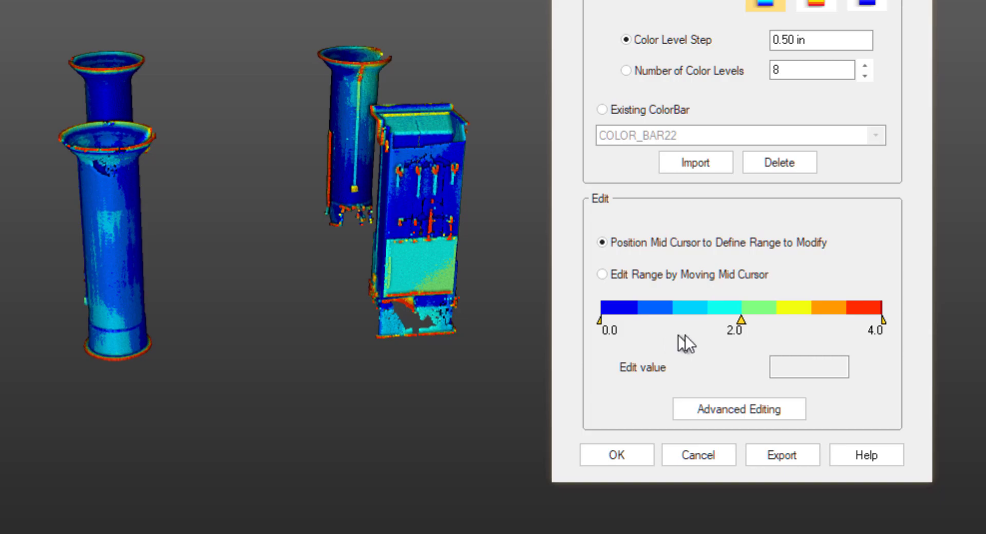
Drag the colour bar cursors to a 0.5–1.5 in edit range, mid cursor at 1.0 in
{"action": "left_click_drag", "start_coordinate": [740, 322], "coordinate": [673, 321]}
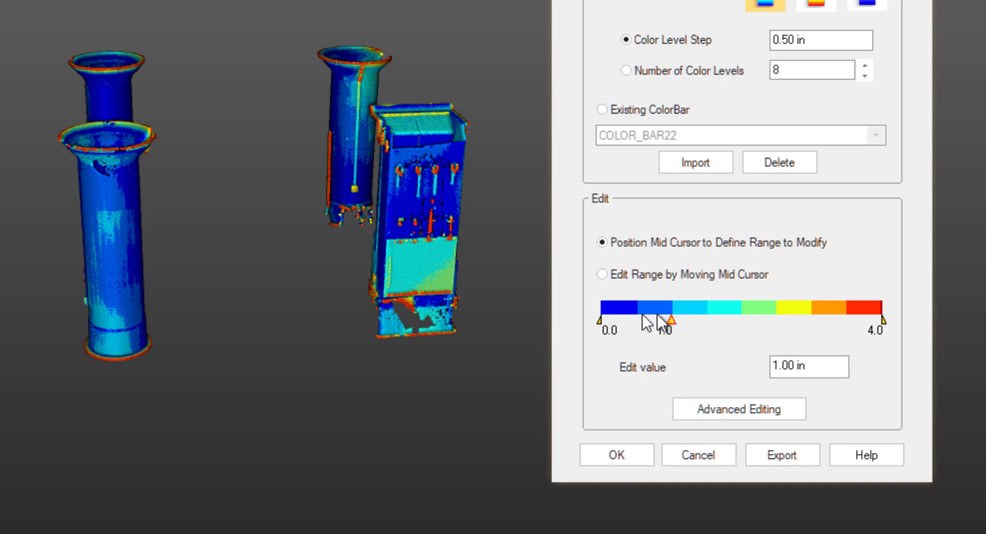
{"action": "left_click", "coordinate": [602, 325]}
{"action": "left_click_drag", "start_coordinate": [619, 318], "coordinate": [694, 338]}
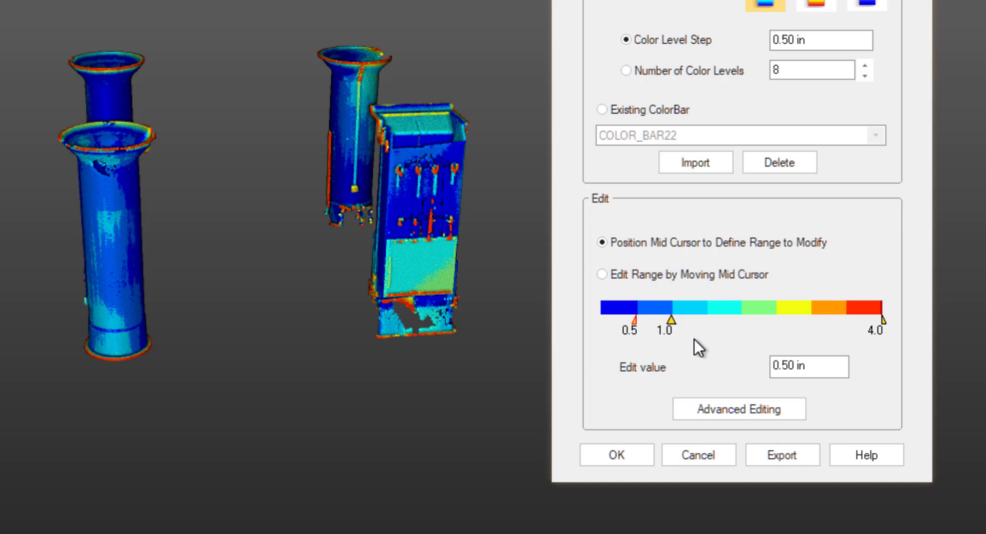
{"action": "left_click_drag", "start_coordinate": [883, 321], "coordinate": [778, 321]}
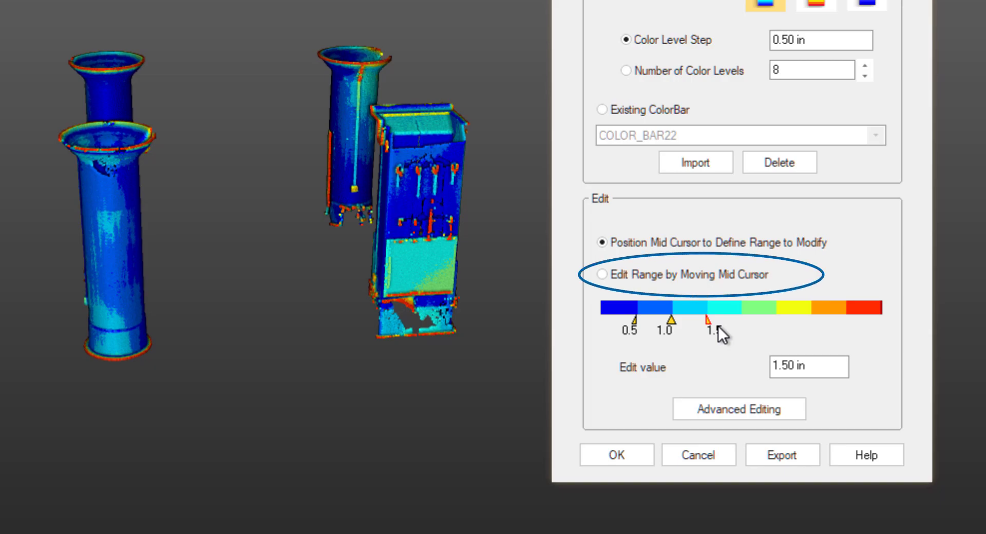
Shift the colour breaks with the mid cursor to 0.95 and 1.47 in
{"action": "left_click", "coordinate": [762, 274]}
{"action": "left_click", "coordinate": [772, 342]}
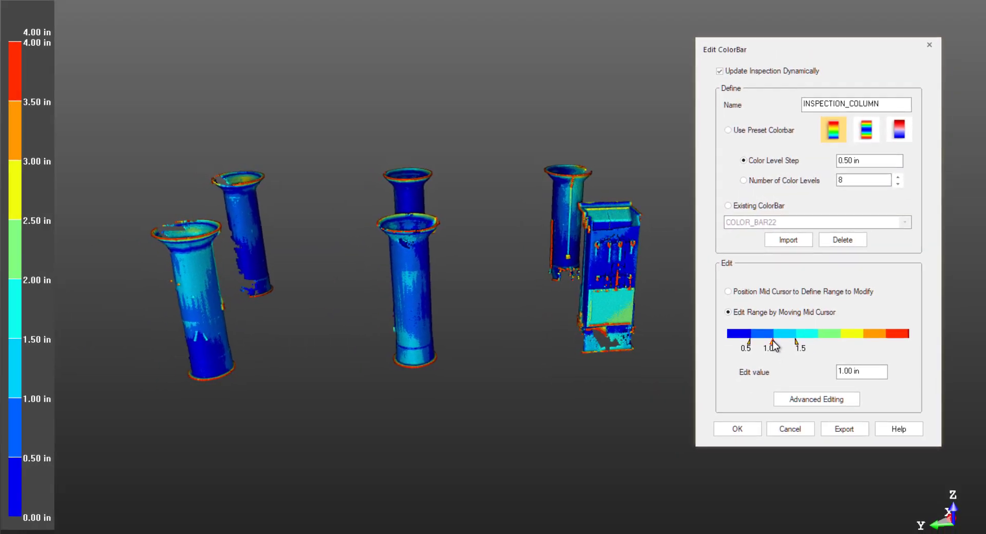
{"action": "mouse_move", "coordinate": [773, 343]}
{"action": "left_mouse_down"}
{"action": "mouse_move", "coordinate": [760, 342]}
{"action": "mouse_move", "coordinate": [784, 346]}
{"action": "mouse_move", "coordinate": [773, 349]}
{"action": "left_mouse_up"}
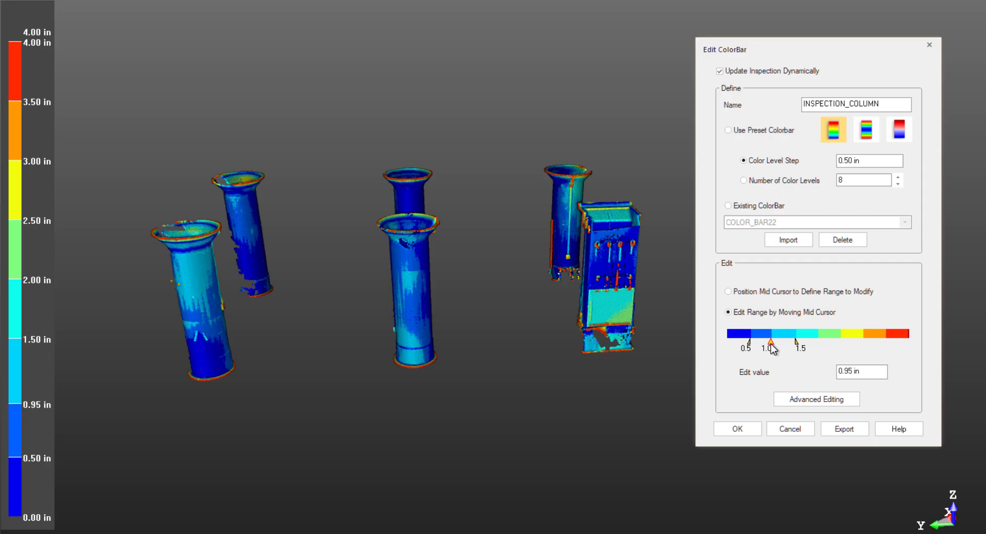
{"action": "left_click", "coordinate": [794, 292]}
{"action": "mouse_move", "coordinate": [796, 343]}
{"action": "left_mouse_down"}
{"action": "mouse_move", "coordinate": [820, 343]}
{"action": "mouse_move", "coordinate": [770, 347]}
{"action": "mouse_move", "coordinate": [804, 344]}
{"action": "mouse_move", "coordinate": [795, 343]}
{"action": "left_mouse_up"}
{"action": "left_click", "coordinate": [750, 347]}
{"action": "left_click", "coordinate": [785, 313]}
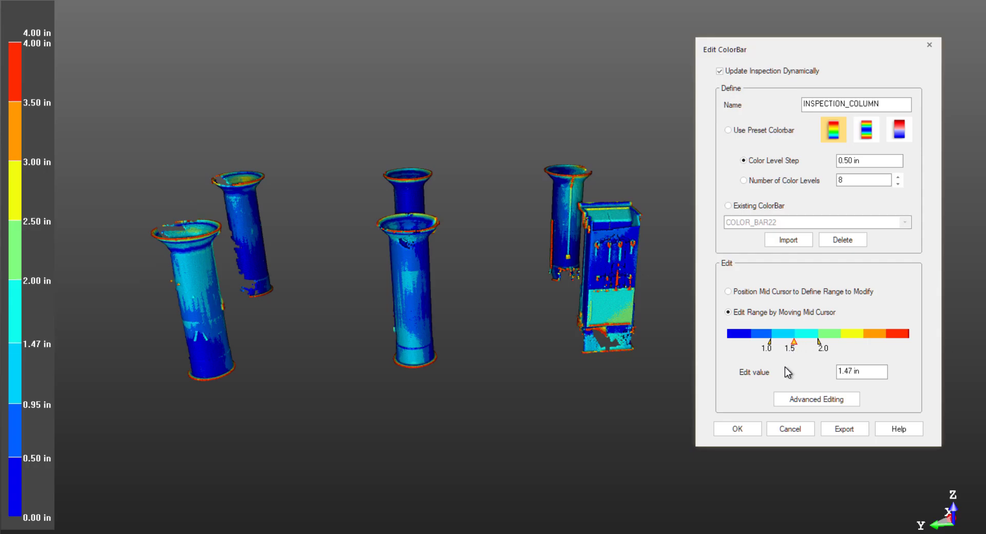
Set the edit range to 0.0–2.5 in with its midpoint near 0.44 in
{"action": "left_click", "coordinate": [775, 293]}
{"action": "left_click", "coordinate": [769, 342]}
{"action": "left_click_drag", "start_coordinate": [769, 343], "coordinate": [728, 342]}
{"action": "mouse_move", "coordinate": [820, 343]}
{"action": "left_mouse_down"}
{"action": "mouse_move", "coordinate": [841, 342]}
{"action": "mouse_move", "coordinate": [769, 343]}
{"action": "left_mouse_up"}
{"action": "left_click", "coordinate": [785, 296]}
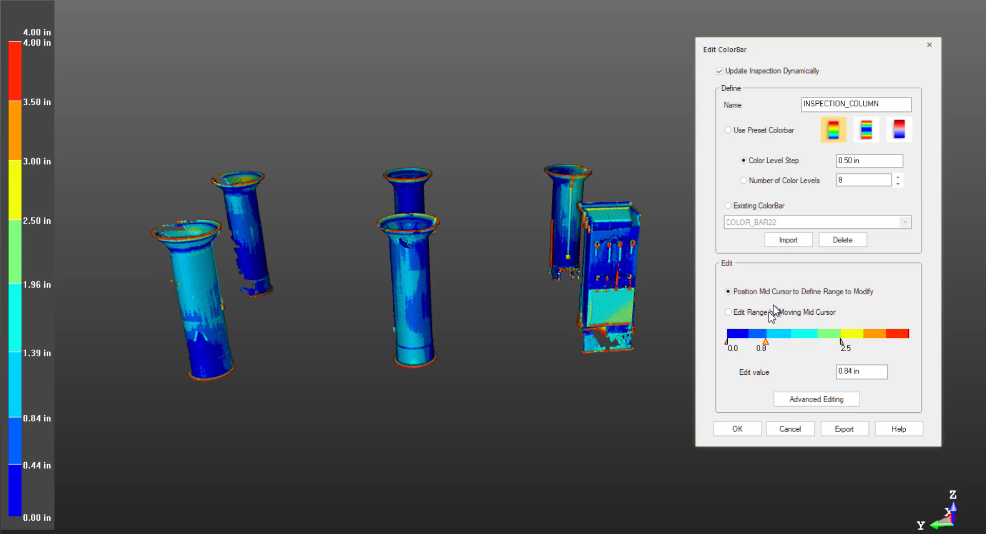
{"action": "left_click", "coordinate": [749, 341]}
Shift the mid-cursor breaks to give legend breaks at 0.24, 0.56, 1.00 and 1.77 in
{"action": "left_click", "coordinate": [755, 313]}
{"action": "left_click_drag", "start_coordinate": [747, 343], "coordinate": [743, 343]}
{"action": "left_click", "coordinate": [781, 296]}
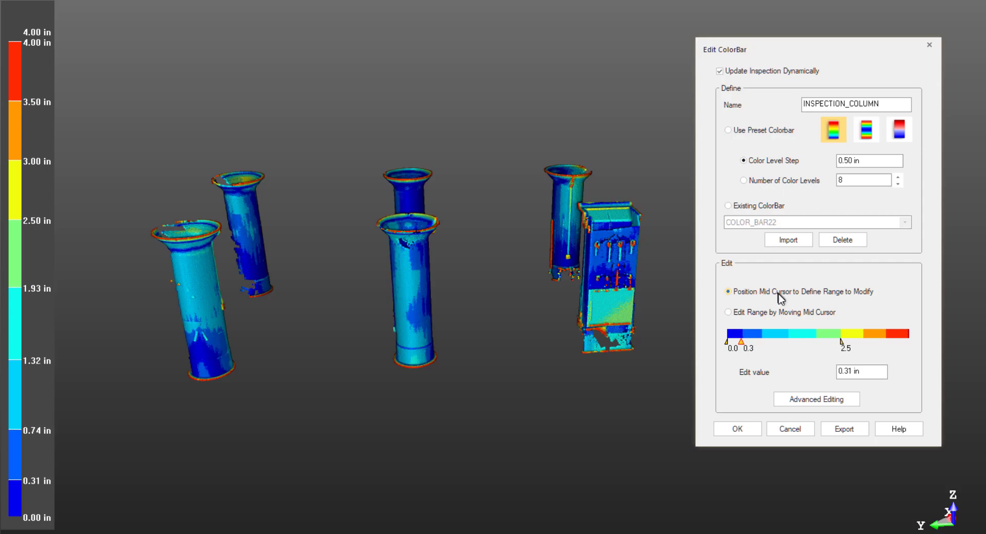
{"action": "left_click", "coordinate": [782, 332]}
{"action": "left_click", "coordinate": [755, 312]}
{"action": "left_click_drag", "start_coordinate": [787, 342], "coordinate": [773, 343]}
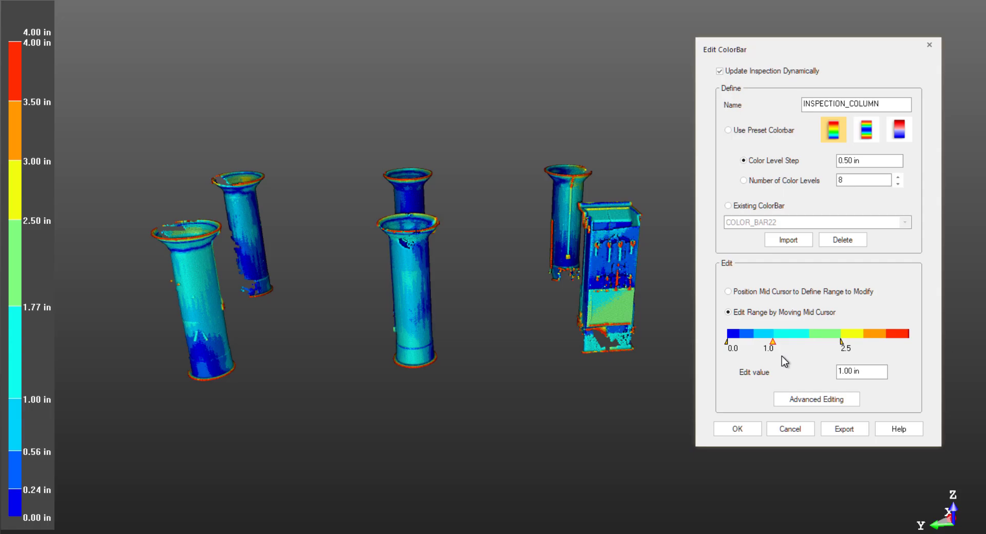
{"action": "left_click", "coordinate": [796, 295]}
In Advanced Editing, change the 0.24–0.56 in interval from blue to a custom purple
{"action": "left_click", "coordinate": [827, 402]}
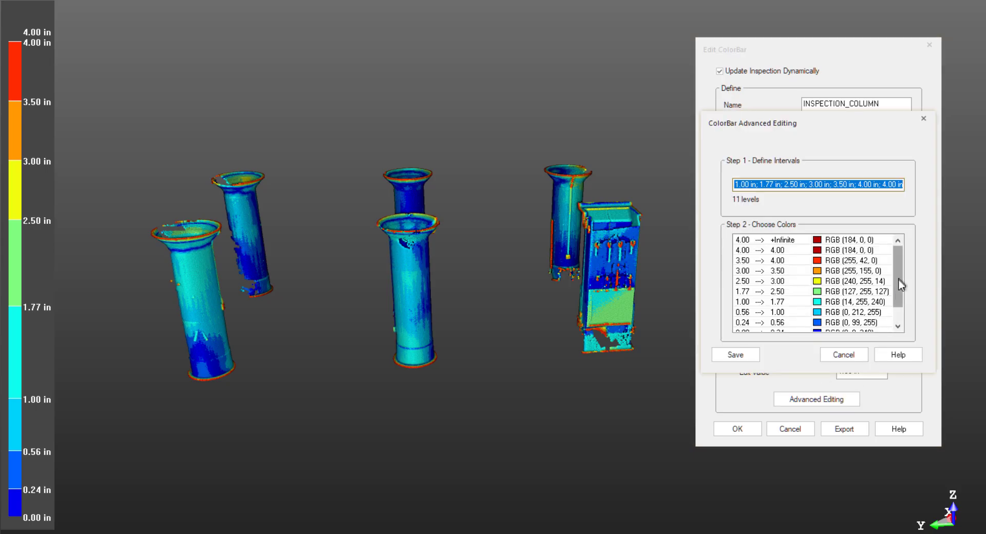
{"action": "left_click_drag", "start_coordinate": [899, 284], "coordinate": [898, 305]}
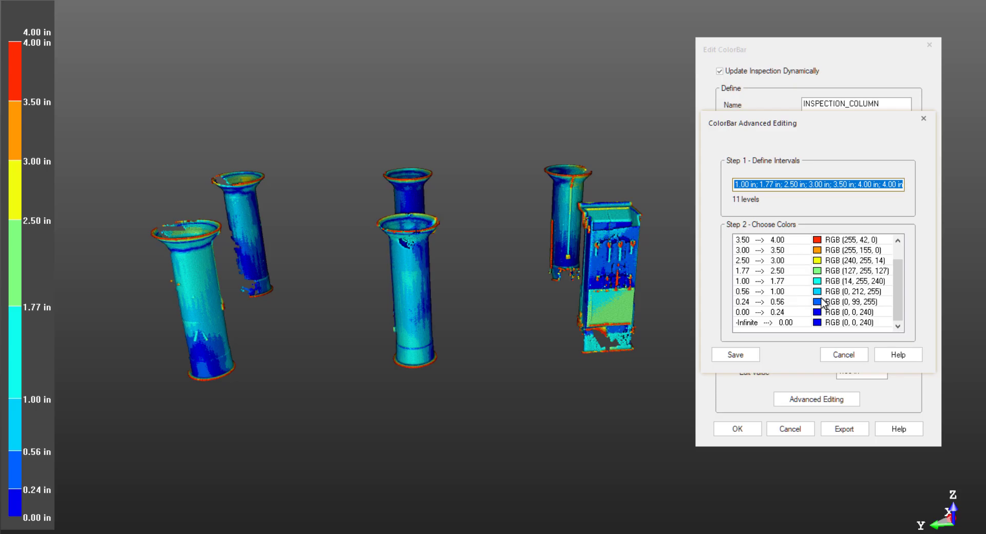
{"action": "left_click", "coordinate": [824, 303]}
{"action": "left_click", "coordinate": [886, 302]}
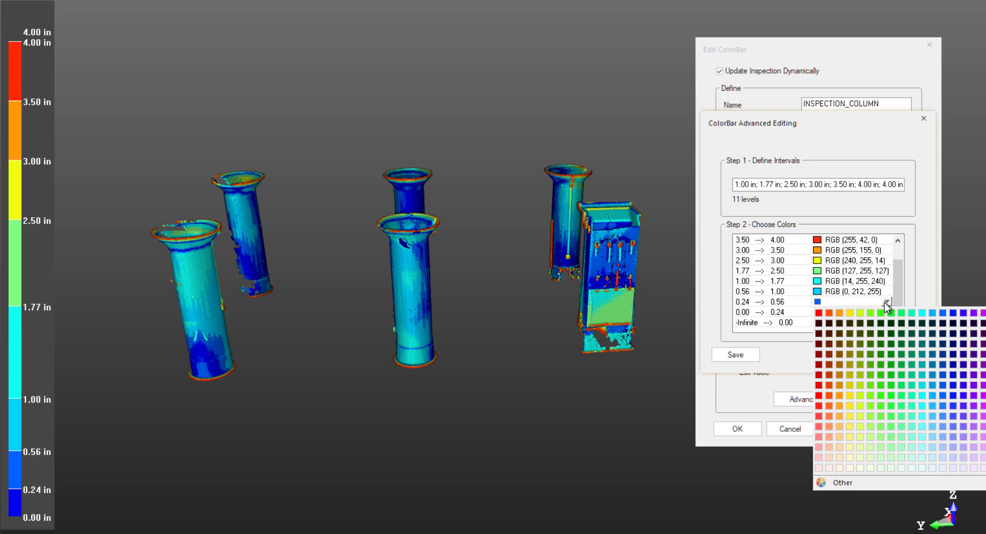
{"action": "left_click", "coordinate": [955, 482]}
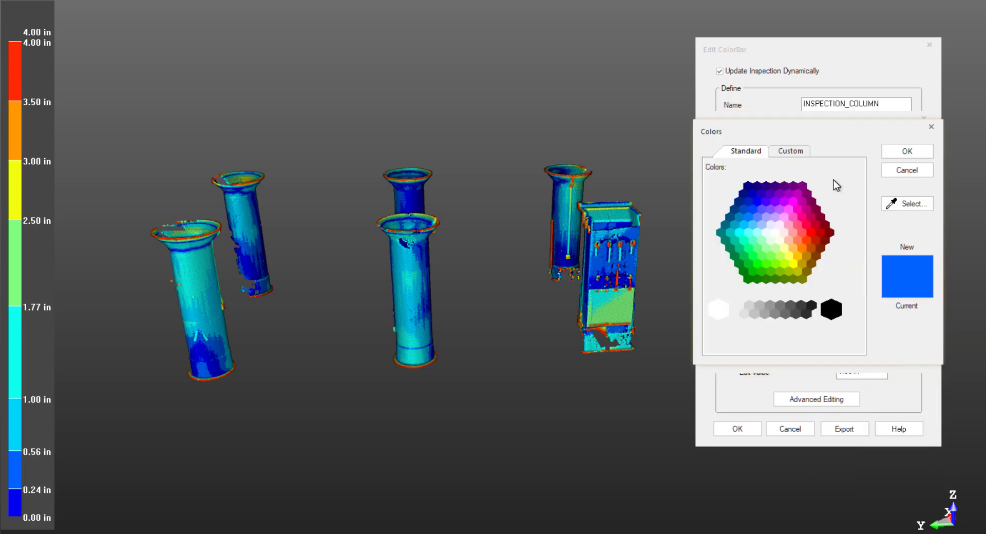
{"action": "left_click", "coordinate": [799, 152]}
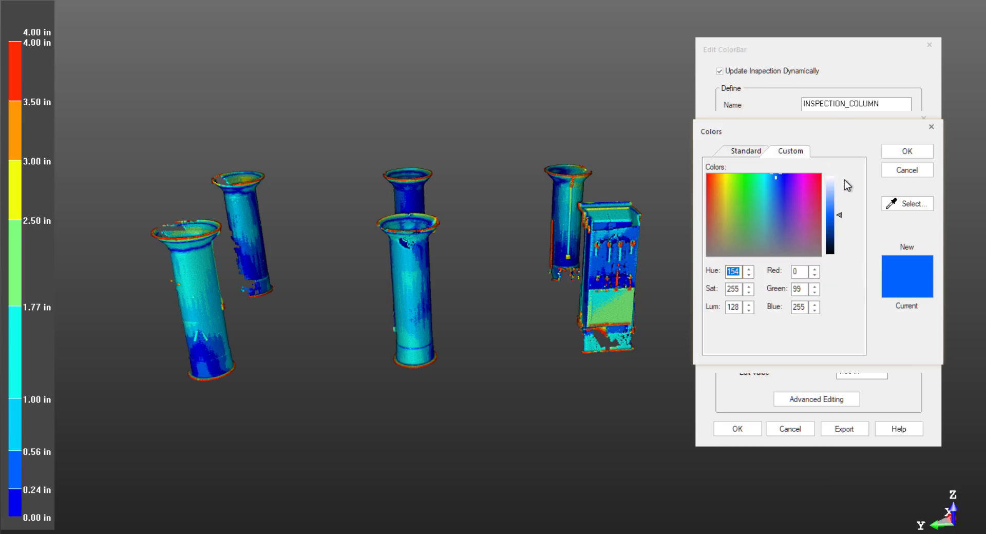
{"action": "left_click", "coordinate": [799, 181]}
{"action": "left_click", "coordinate": [898, 154]}
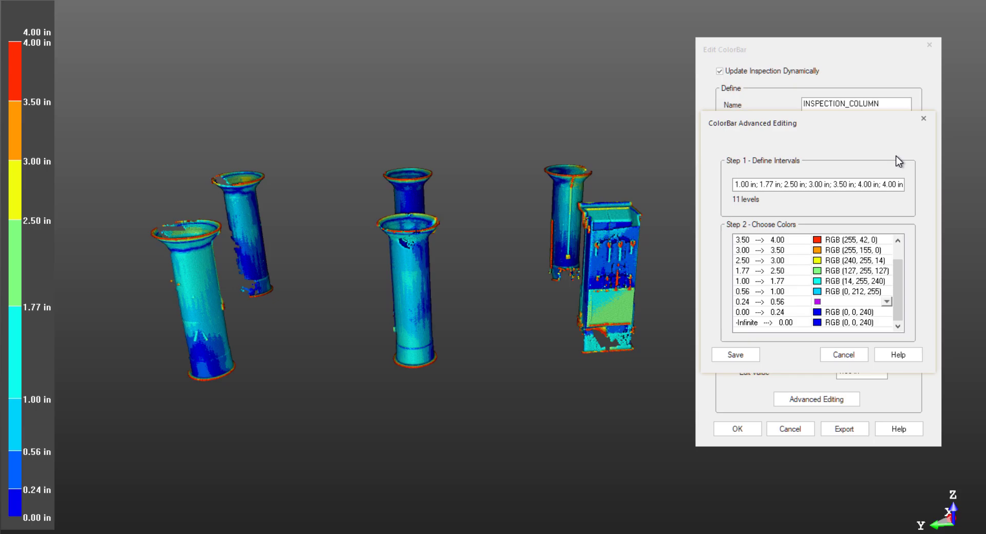
Apply the edited colours to the cloud and export the colour bar as INSPECTION_COLUMN.txt
{"action": "left_click", "coordinate": [748, 354]}
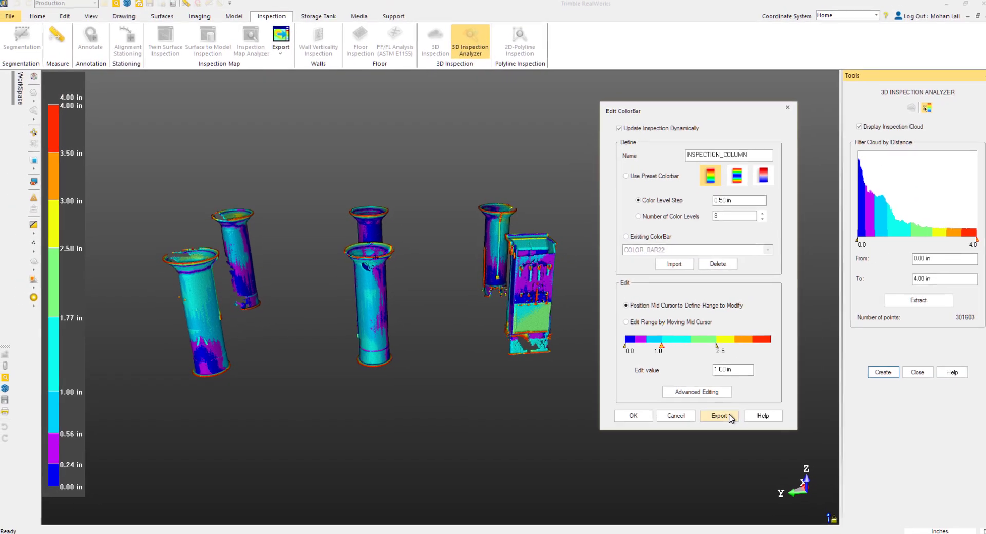
{"action": "left_click", "coordinate": [730, 419]}
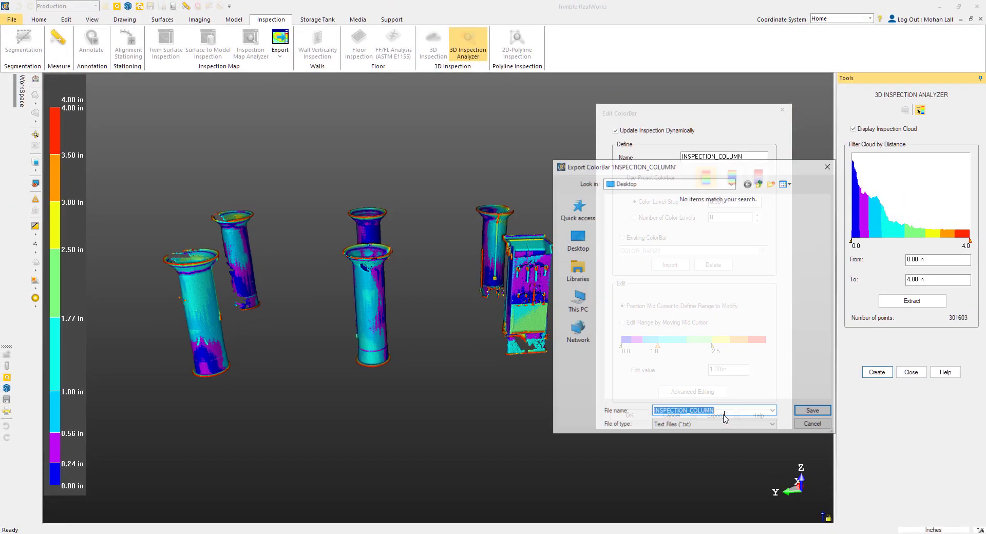
{"action": "left_click", "coordinate": [726, 411]}
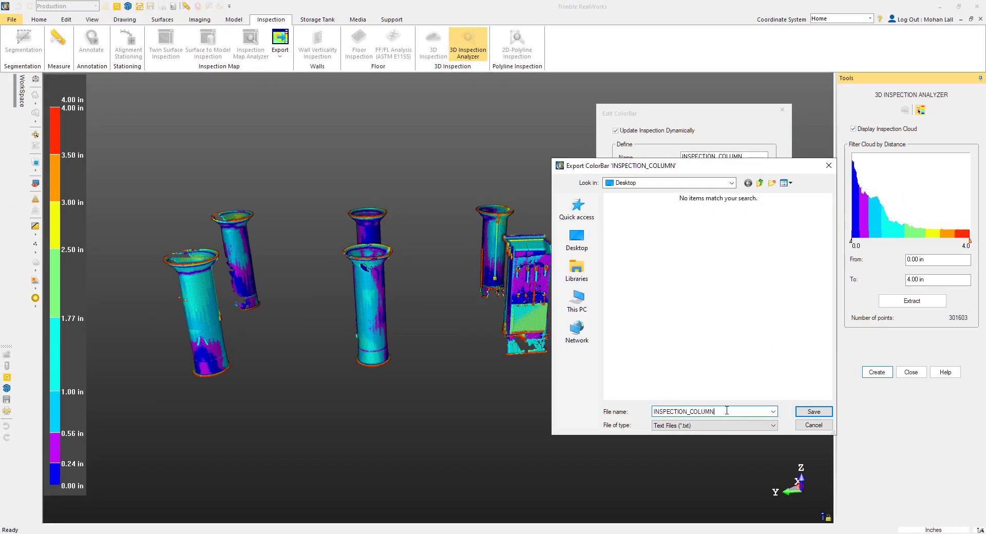
{"action": "left_click", "coordinate": [811, 412]}
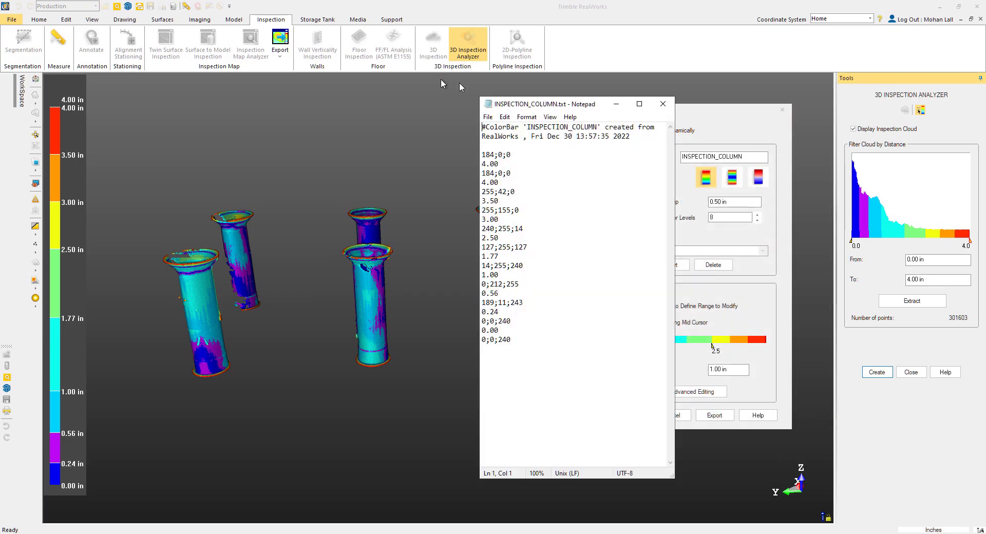
Move the INSPECTION_COLUMN.txt Notepad window to the screen's left side beside the cloud
{"action": "left_click_drag", "start_coordinate": [525, 107], "coordinate": [275, 105]}
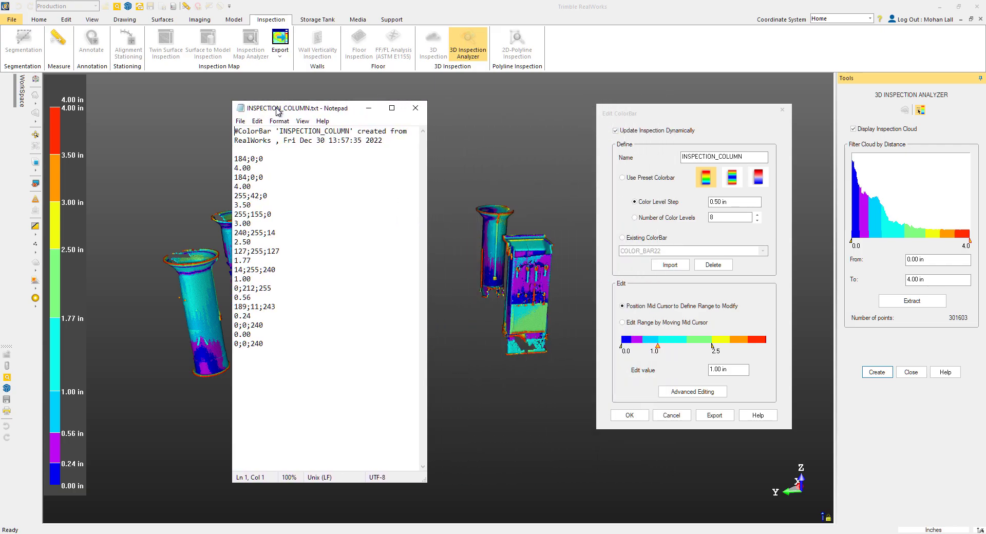
{"action": "left_click_drag", "start_coordinate": [275, 106], "coordinate": [137, 101]}
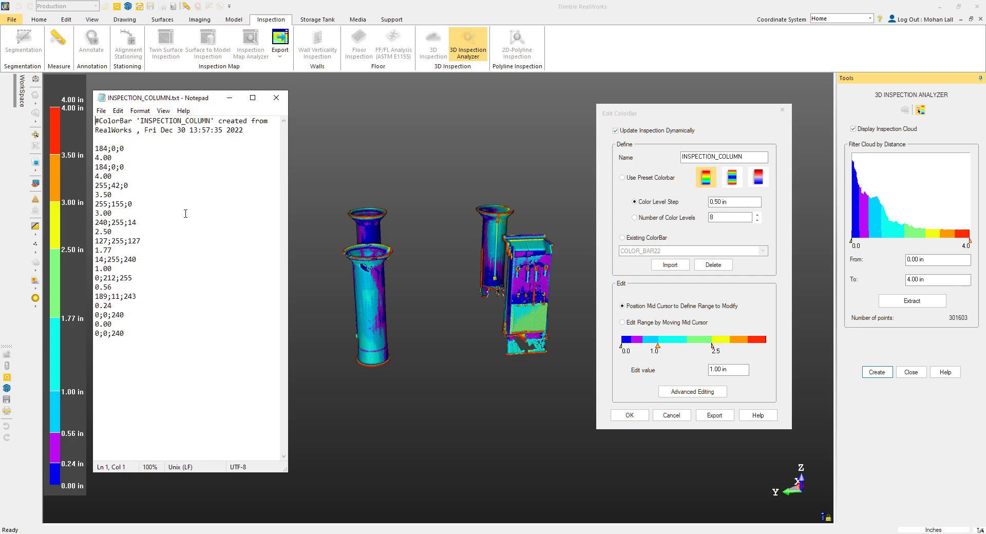
{"action": "left_click", "coordinate": [919, 111]}
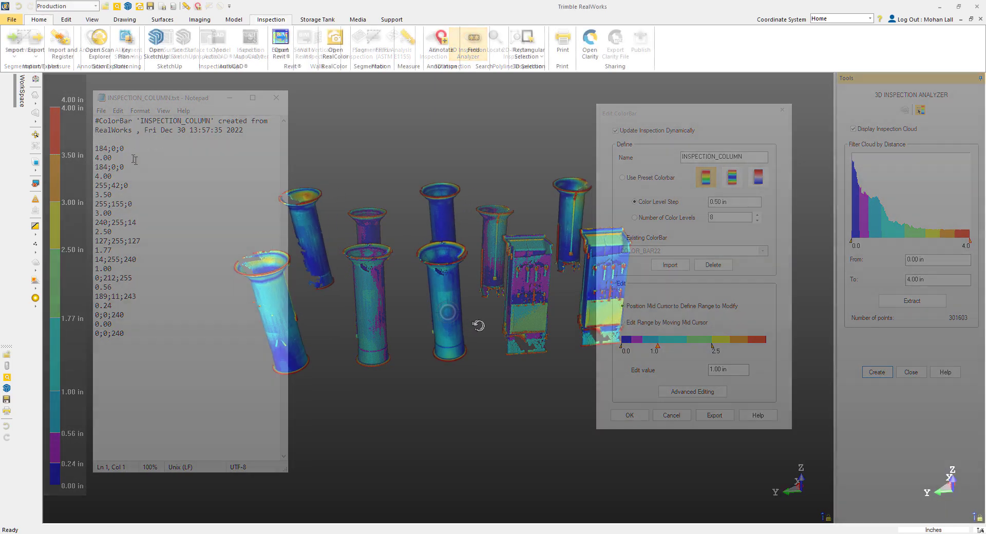
Orbit the view around the blue-to-red shaded scanned columns
{"action": "mouse_move", "coordinate": [478, 325]}
{"action": "left_mouse_down"}
{"action": "mouse_move", "coordinate": [528, 319]}
{"action": "mouse_move", "coordinate": [501, 325]}
{"action": "mouse_move", "coordinate": [451, 308]}
{"action": "mouse_move", "coordinate": [418, 319]}
{"action": "mouse_move", "coordinate": [471, 326]}
{"action": "mouse_move", "coordinate": [476, 312]}
{"action": "left_mouse_up"}
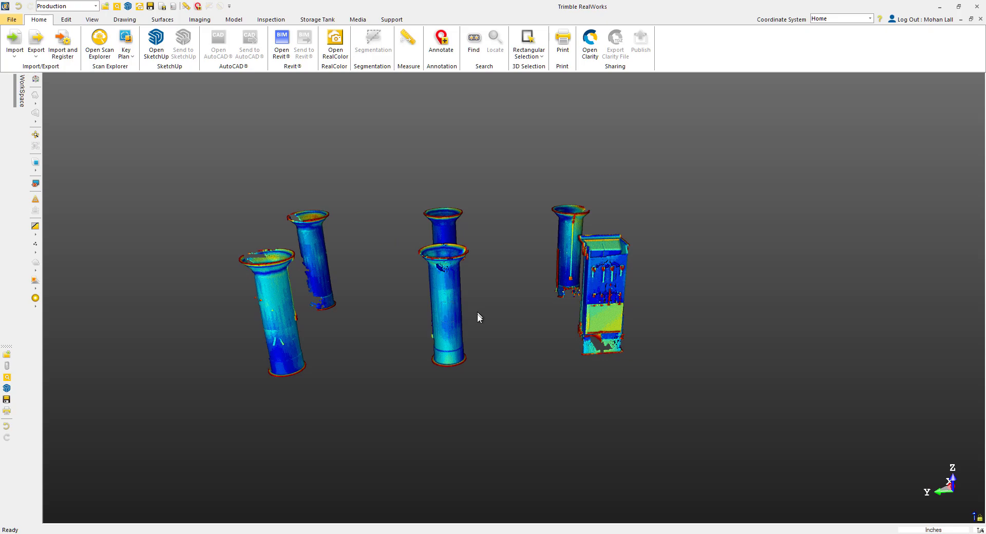